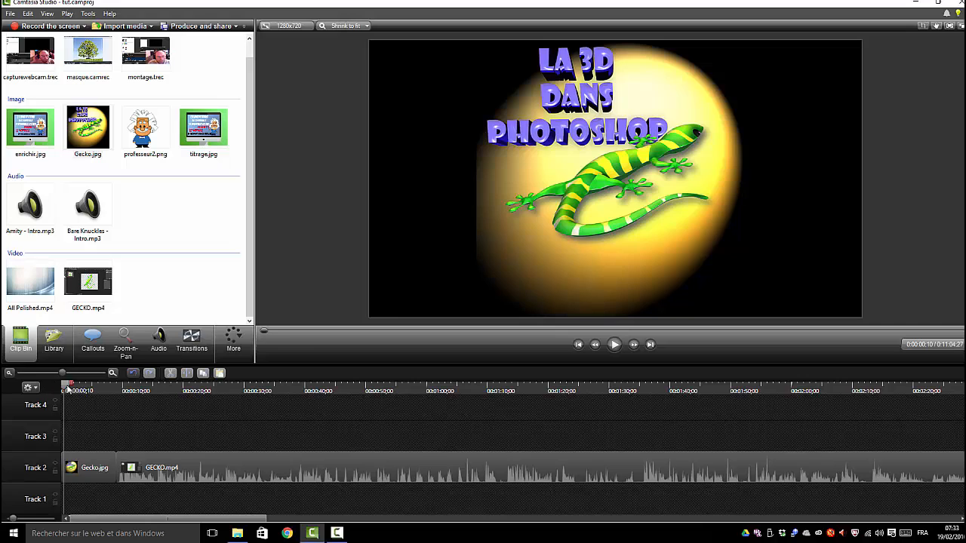
# Add a Flip transition between the Gecko.jpg and GECKO.mp4 clips on Track 2.
pyautogui.moveTo(66, 386); pyautogui.dragTo(74, 425)
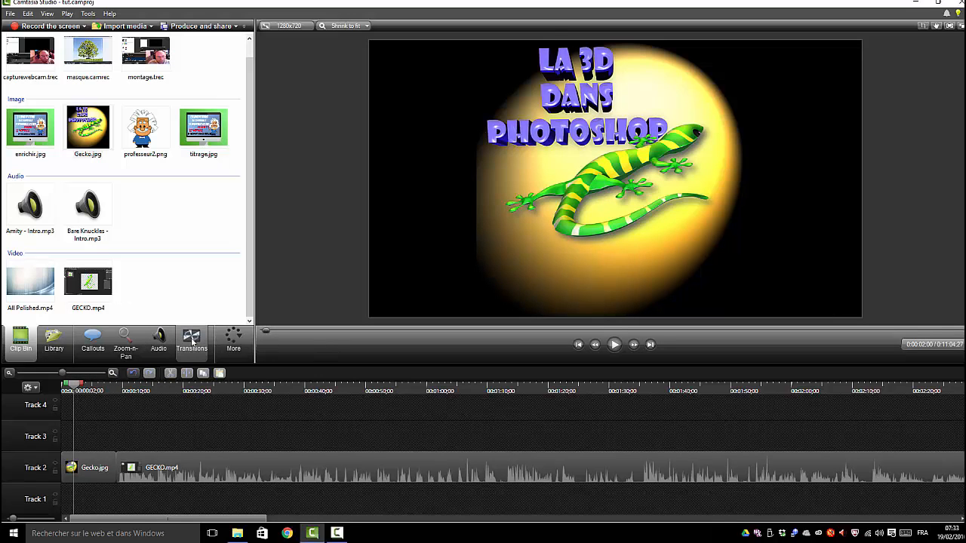
pyautogui.click(192, 341)
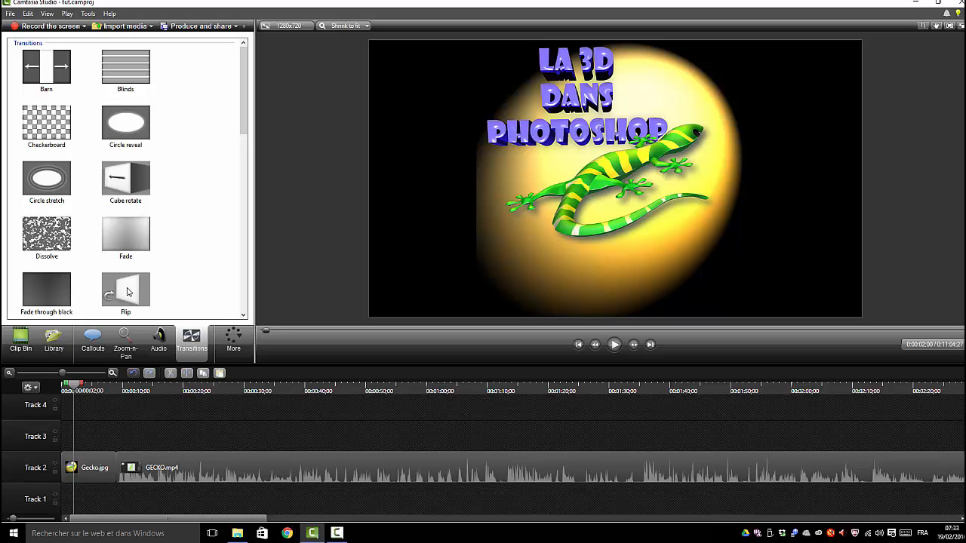
pyautogui.moveTo(74, 385); pyautogui.dragTo(96, 413)
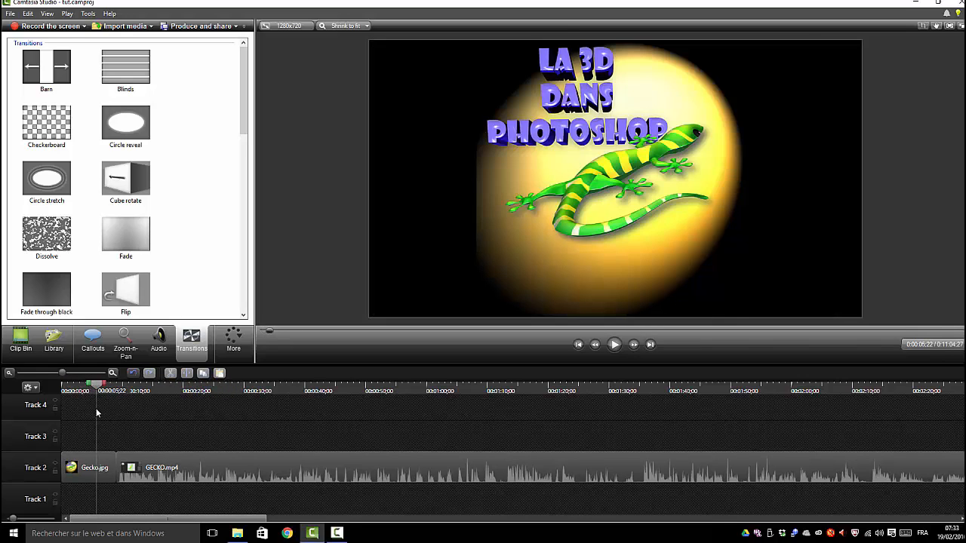
pyautogui.moveTo(125, 295); pyautogui.dragTo(116, 455)
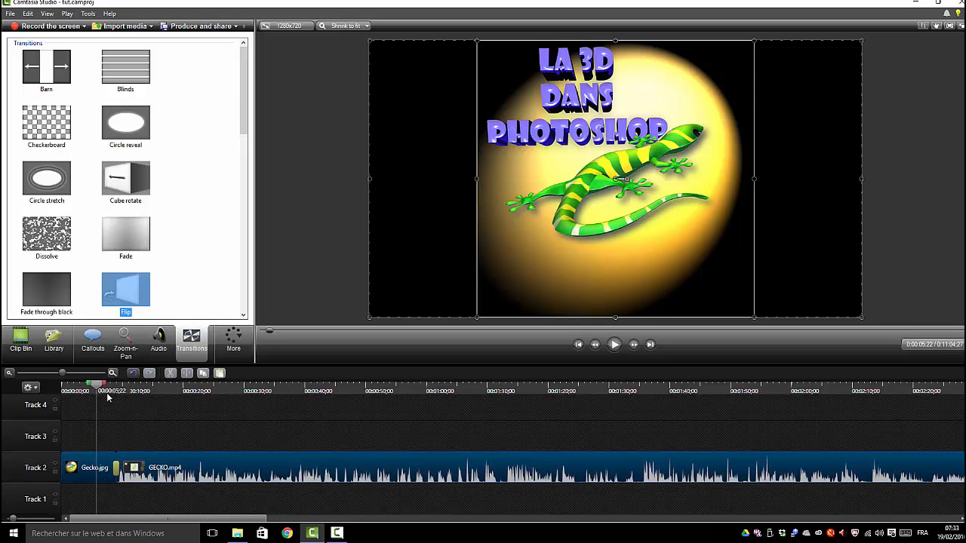
# Lengthen the Flip transition between the Gecko.jpg and GECKO.mp4 clips.
pyautogui.moveTo(98, 385)
pyautogui.mouseDown()
pyautogui.moveTo(132, 385)
pyautogui.moveTo(117, 385)
pyautogui.mouseUp()
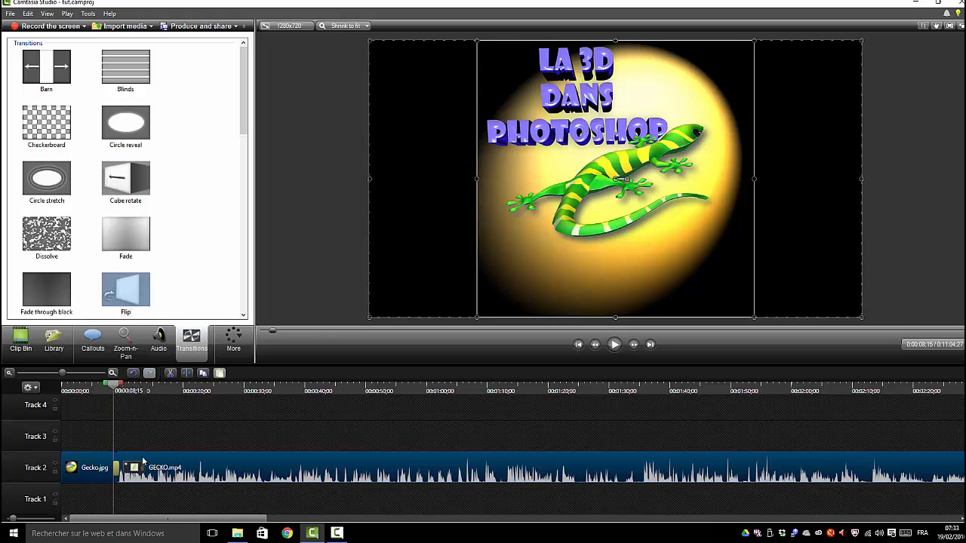
pyautogui.moveTo(150, 460)
pyautogui.mouseDown()
pyautogui.moveTo(169, 458)
pyautogui.moveTo(136, 469)
pyautogui.mouseUp()
pyautogui.hotkey('ctrl', 'z')
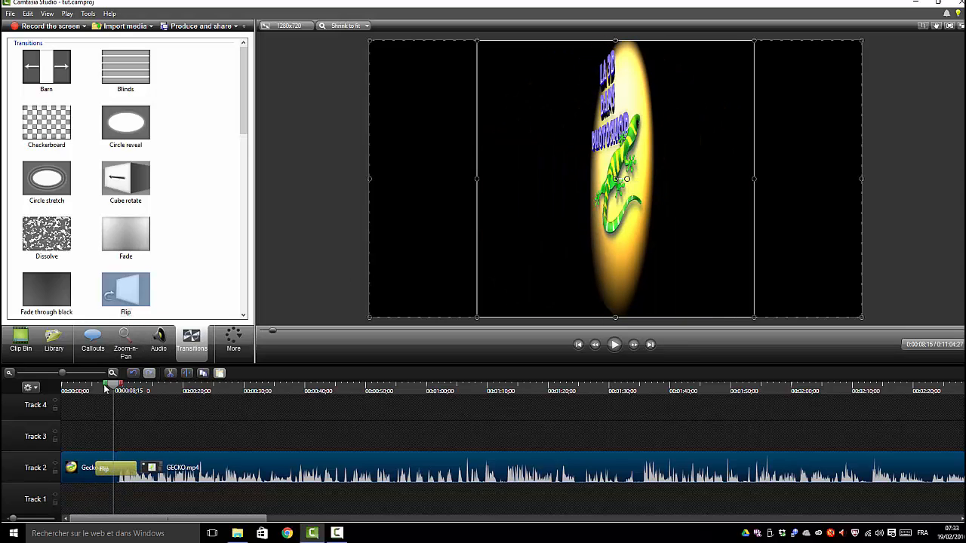
# Play back the Flip transition from before its start, and look through the remaining available transitions.
pyautogui.moveTo(105, 388); pyautogui.dragTo(80, 390)
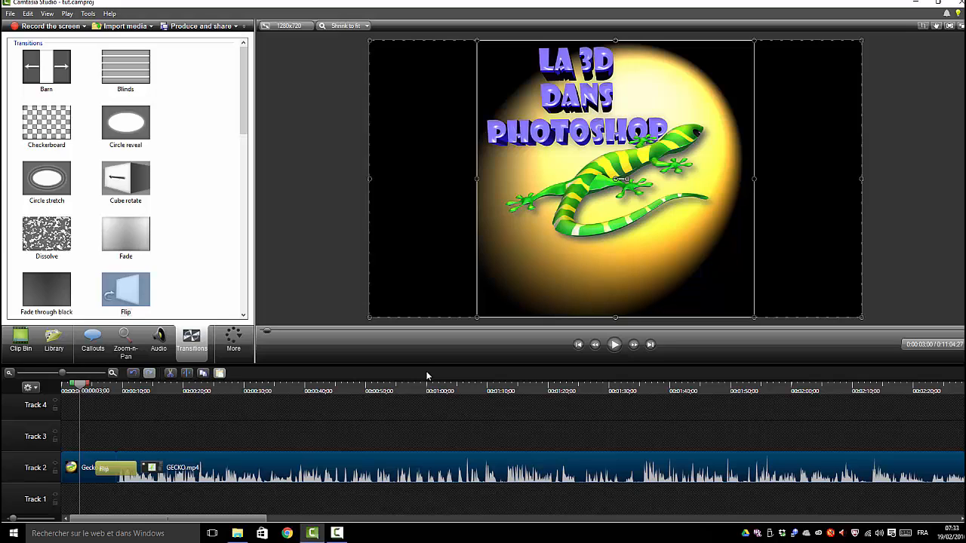
pyautogui.press('space')
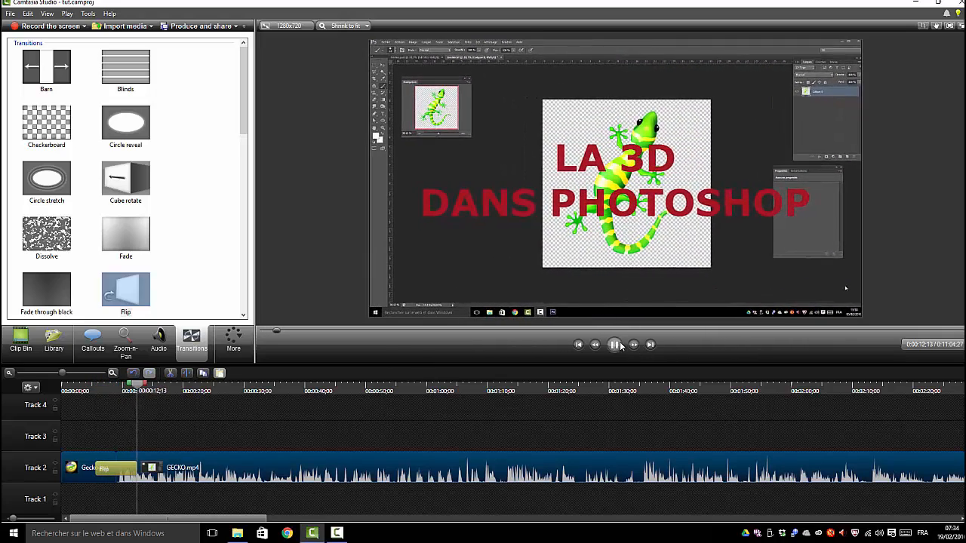
pyautogui.click(615, 345)
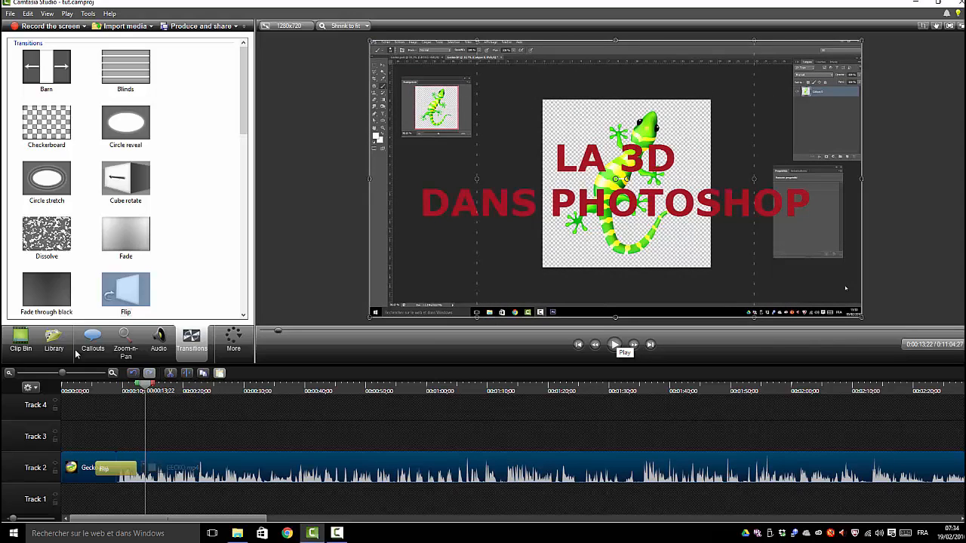
pyautogui.moveTo(143, 390); pyautogui.dragTo(97, 394)
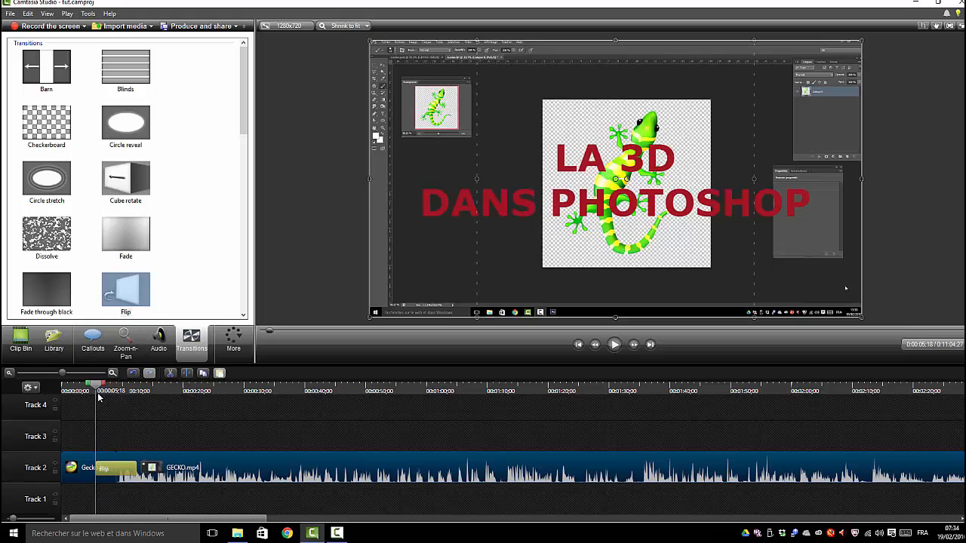
pyautogui.moveTo(242, 130); pyautogui.dragTo(238, 301)
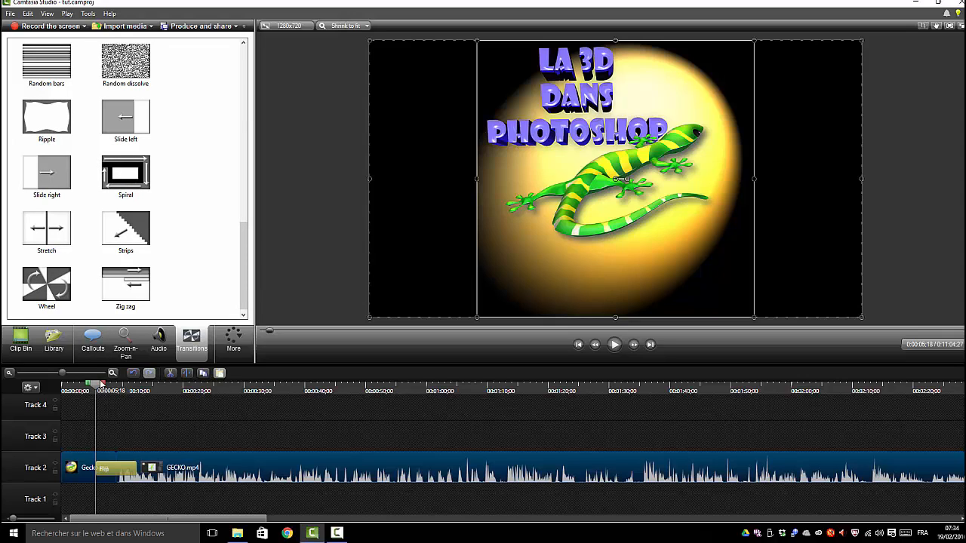
pyautogui.moveTo(100, 385); pyautogui.dragTo(88, 407)
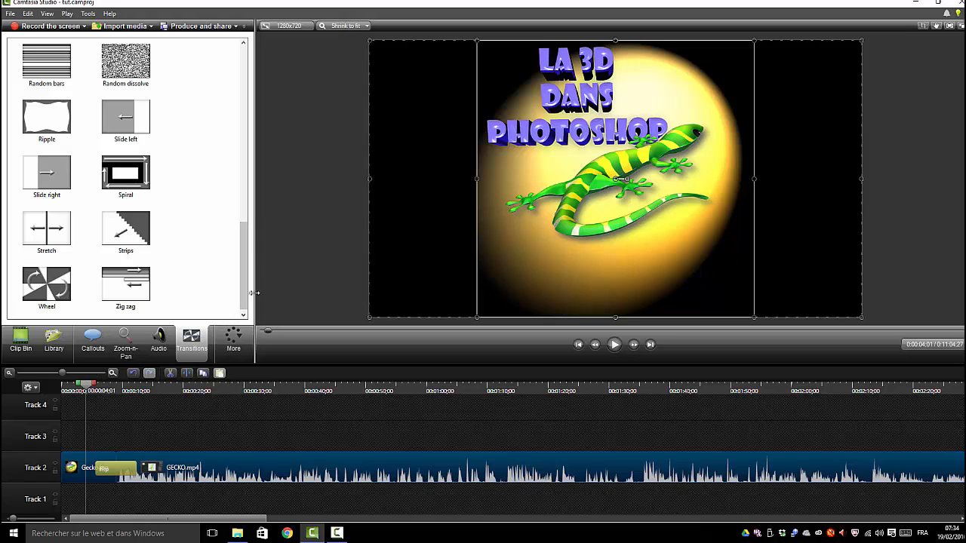
# Try volume leveling on the selected clips' audio and switch it off again.
pyautogui.click(160, 339)
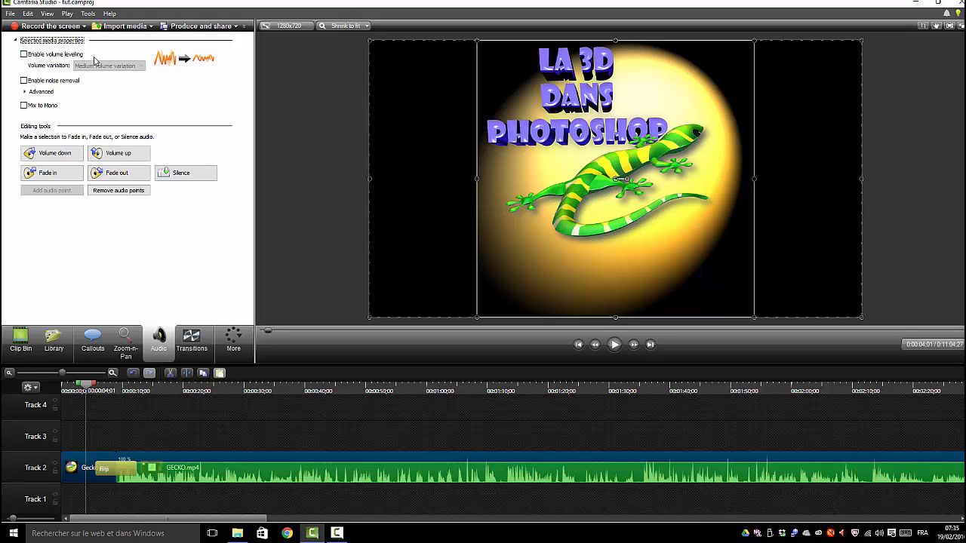
pyautogui.click(24, 55)
pyautogui.click(23, 54)
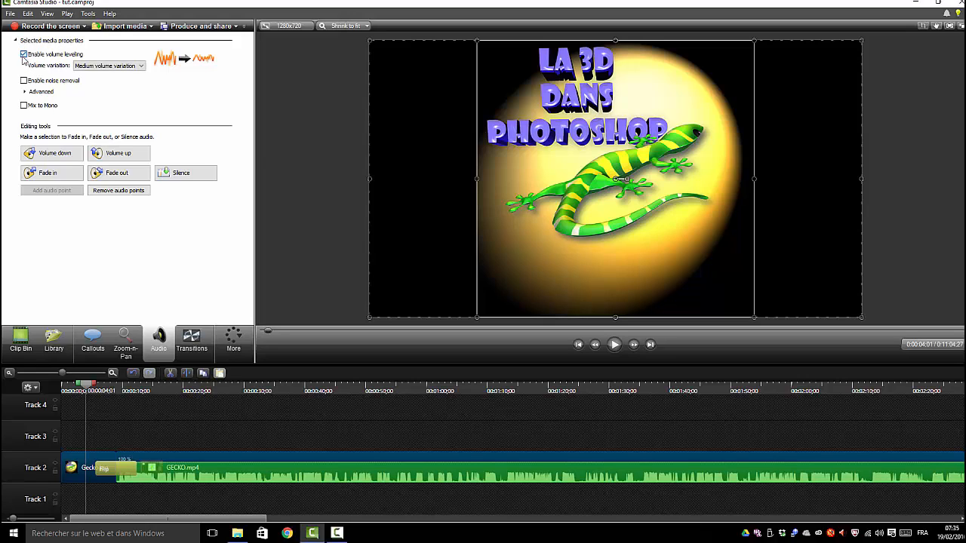
pyautogui.click(143, 70)
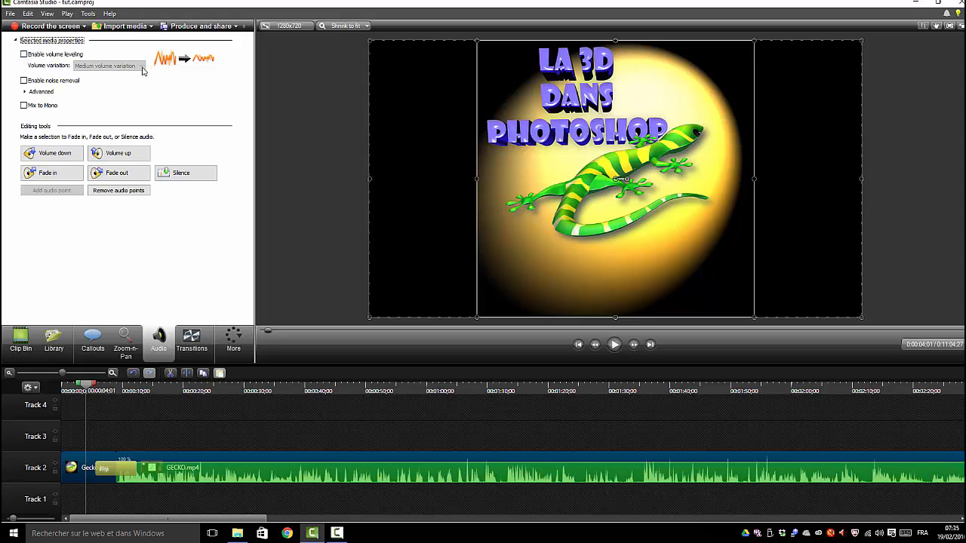
# Enable noise removal on only the GECKO.mp4 clip, with its advanced settings expanded.
pyautogui.click(172, 390)
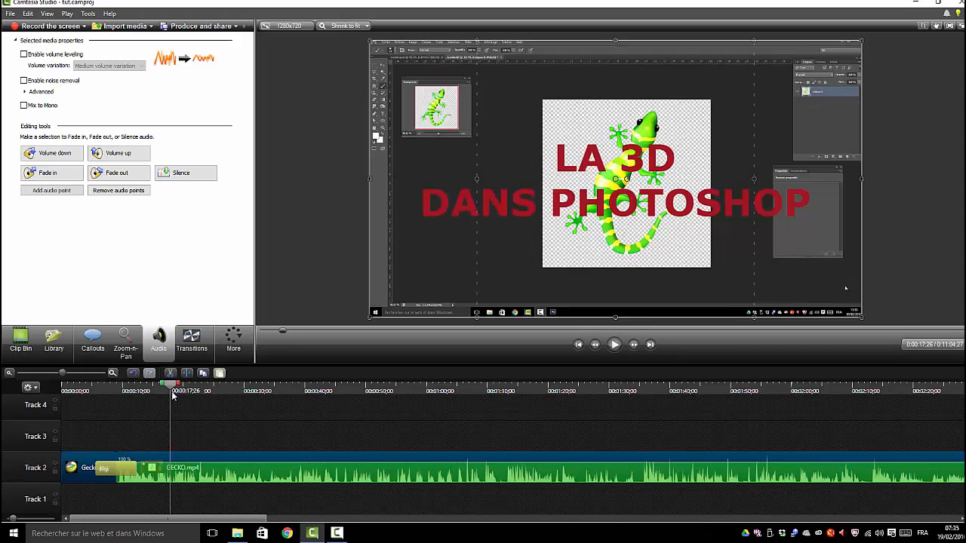
pyautogui.click(285, 465)
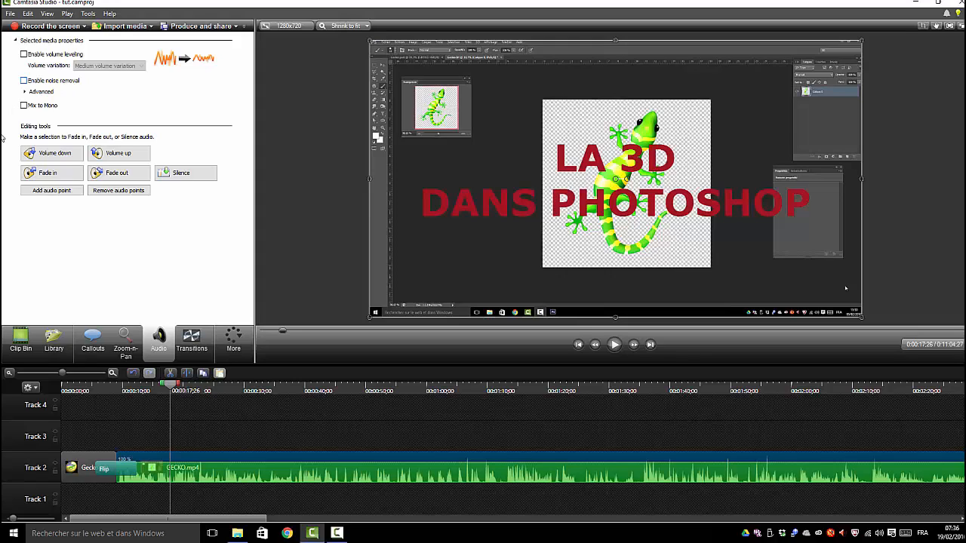
pyautogui.click(27, 92)
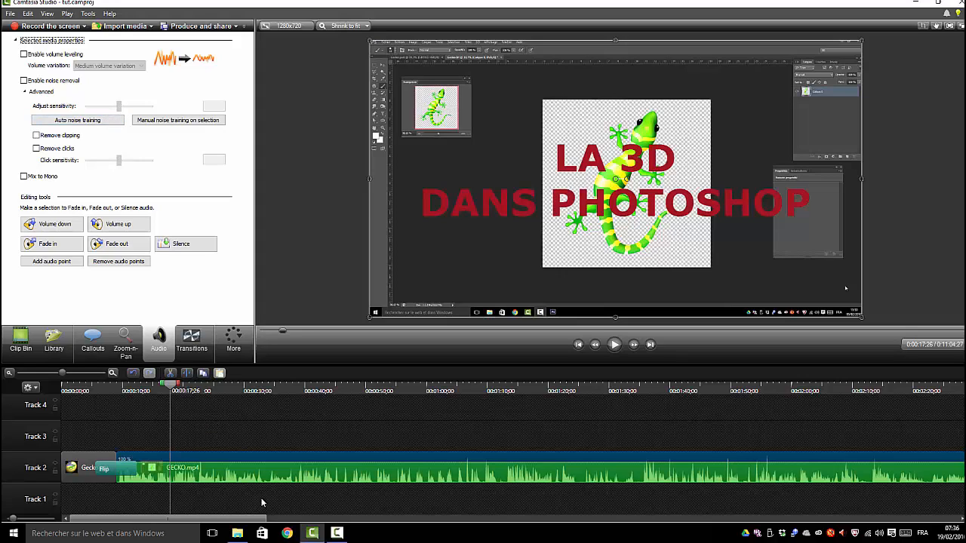
pyautogui.click(23, 80)
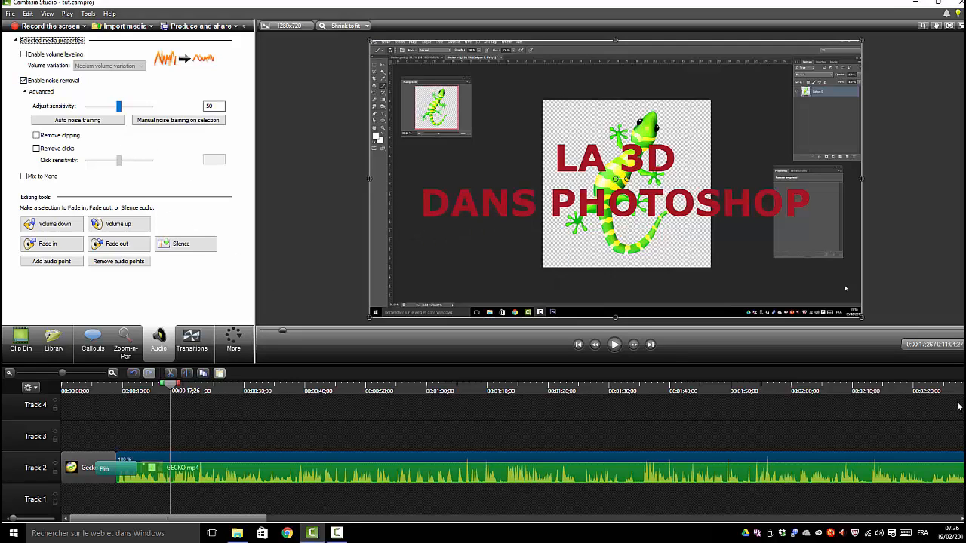
# Set the noise removal sensitivity to 71 and listen to the GECKO.mp4 audio.
pyautogui.click(615, 345)
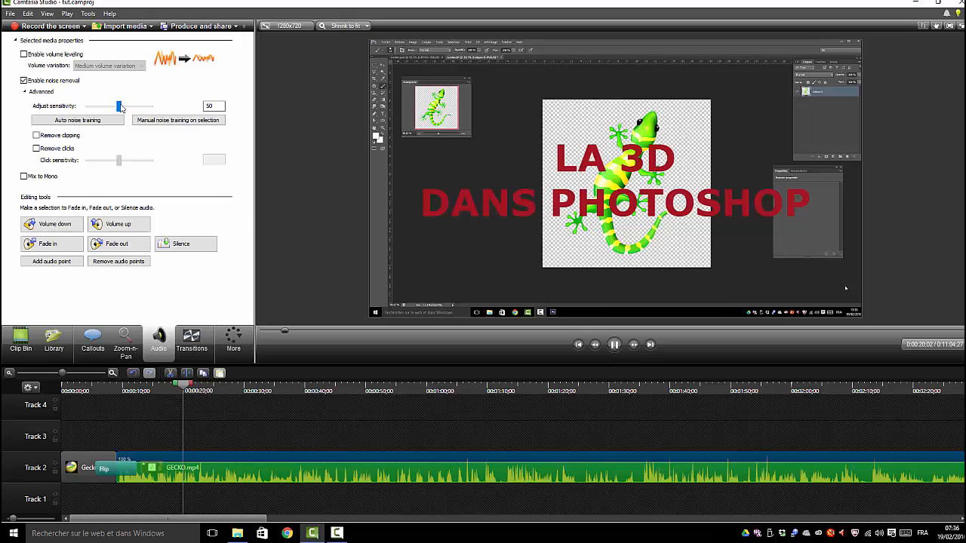
pyautogui.moveTo(120, 107); pyautogui.dragTo(131, 108)
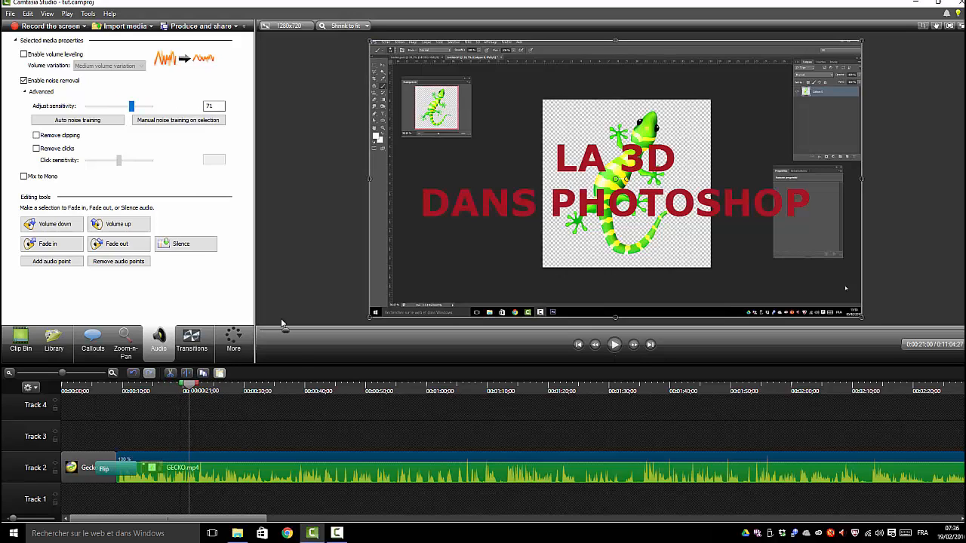
pyautogui.click(615, 346)
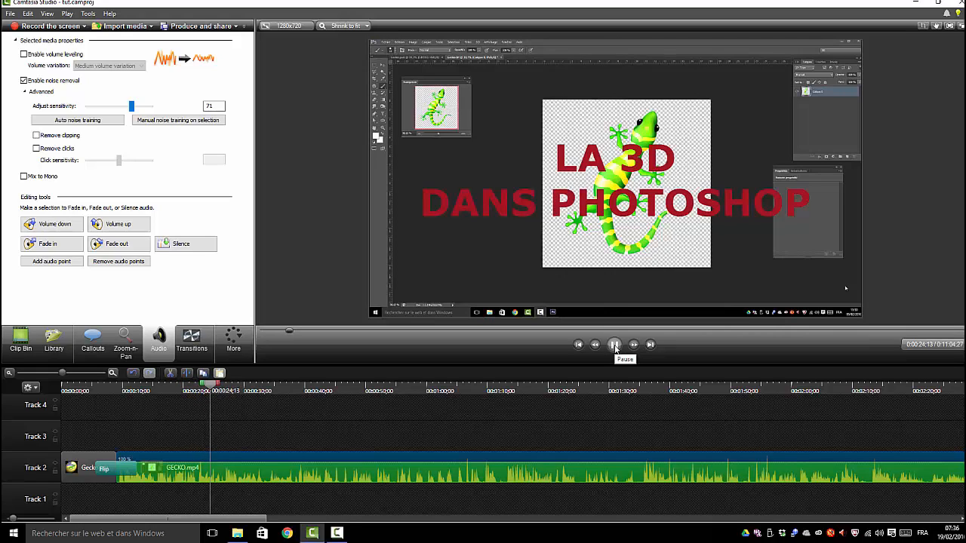
pyautogui.click(615, 346)
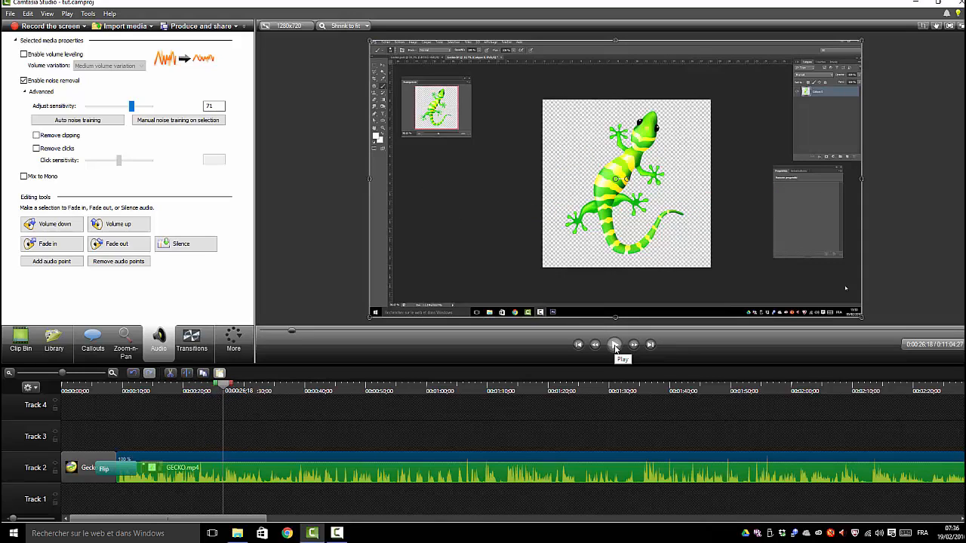
# Try click removal on GECKO.mp4 and switch it off, and lower the clip's volume one step and raise it back.
pyautogui.click(36, 150)
pyautogui.click(36, 149)
pyautogui.click(52, 226)
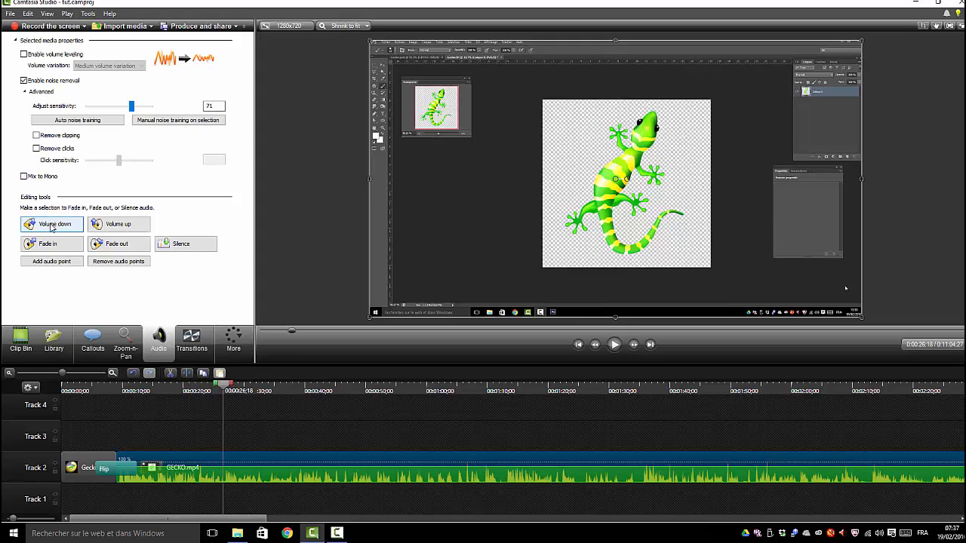
pyautogui.click(110, 226)
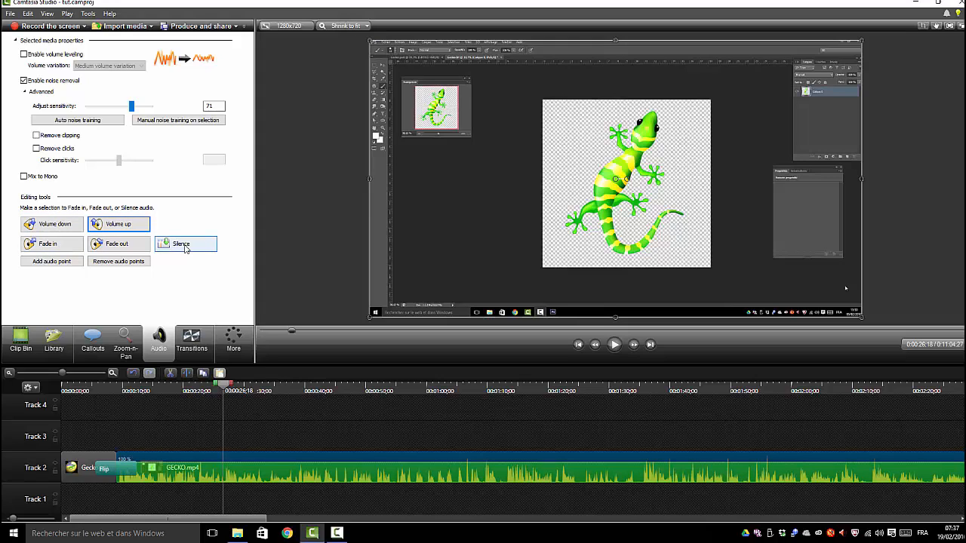
# Add audio points to the GECKO.mp4 clip at 0:00:26;18 and 0:00:44;13.
pyautogui.click(52, 264)
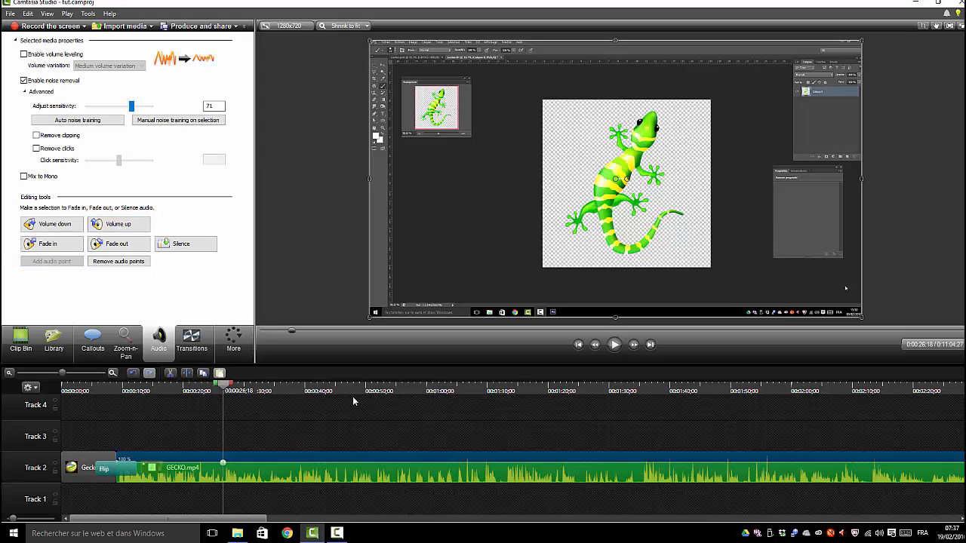
pyautogui.moveTo(226, 387); pyautogui.dragTo(332, 391)
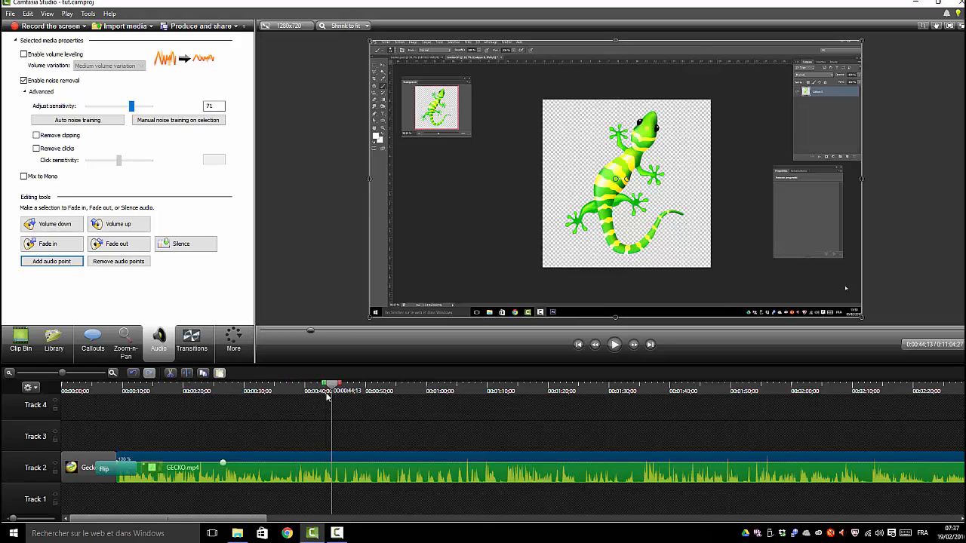
pyautogui.click(51, 262)
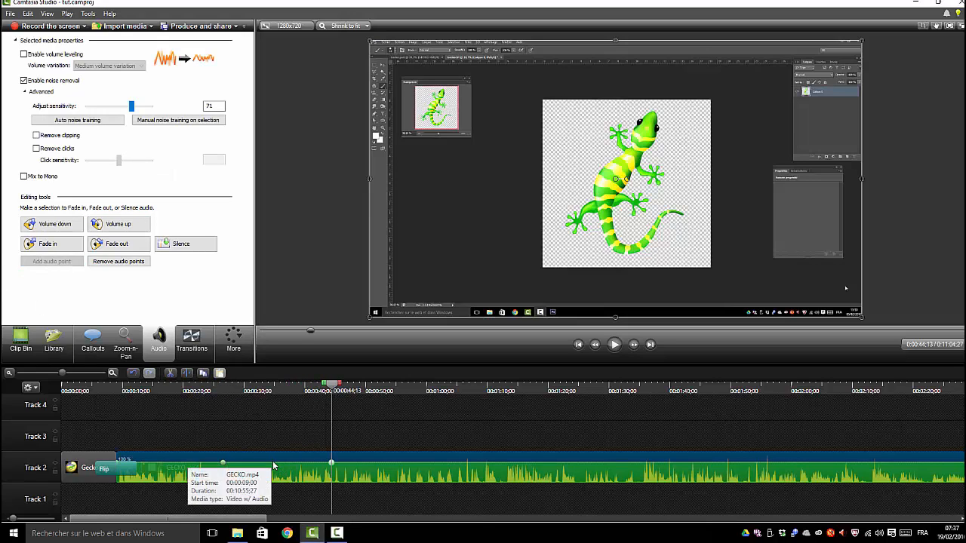
# Lower the GECKO.mp4 volume line between the two audio points, and raise the line after the second point.
pyautogui.moveTo(272, 461); pyautogui.dragTo(270, 466)
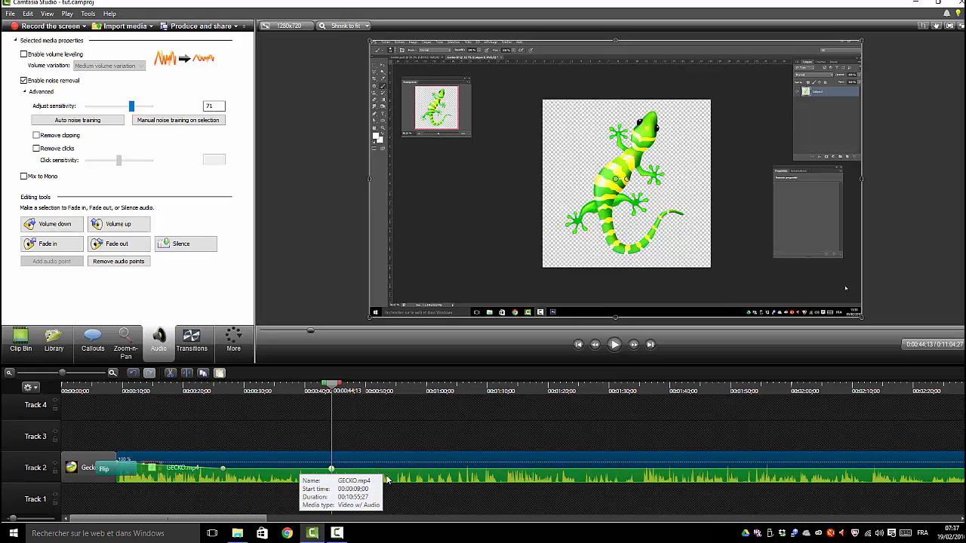
pyautogui.moveTo(396, 468); pyautogui.dragTo(395, 459)
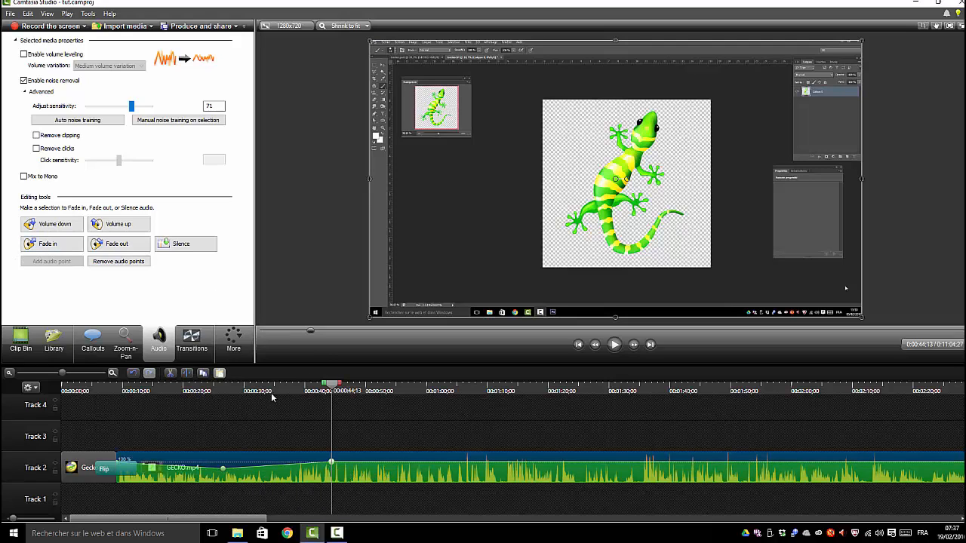
pyautogui.click(452, 434)
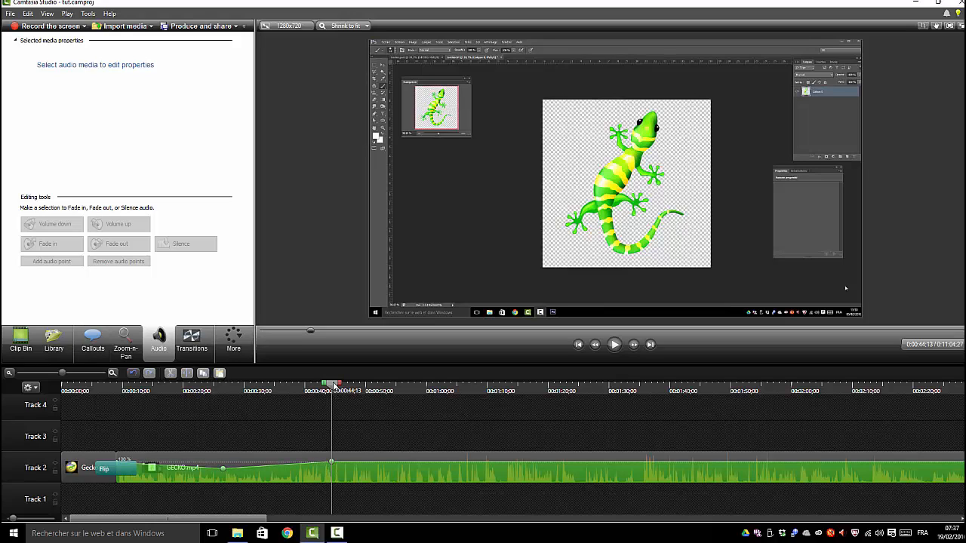
# Play back the GECKO.mp4 audio from about 0:00:24;25 to check the volume change around the first audio point.
pyautogui.moveTo(333, 385); pyautogui.dragTo(244, 385)
pyautogui.click(213, 389)
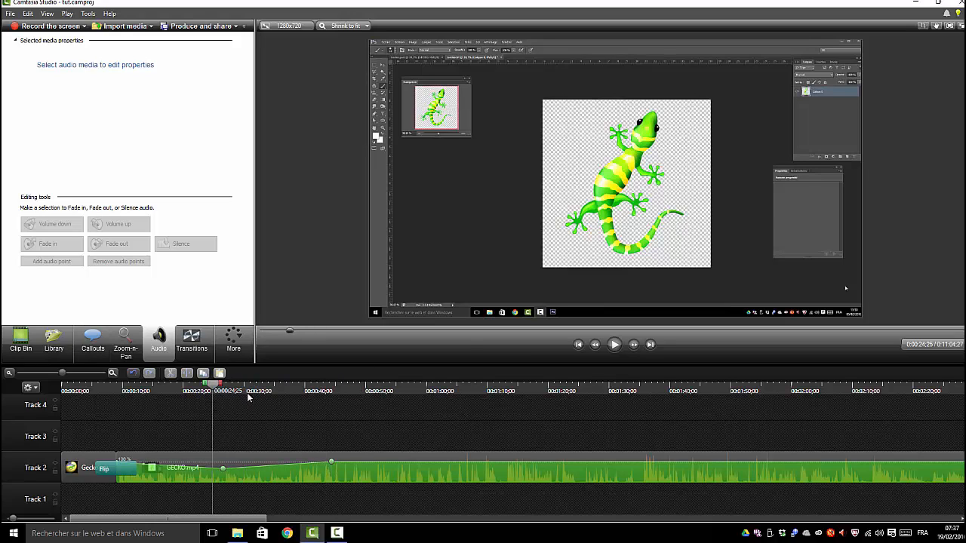
pyautogui.click(614, 344)
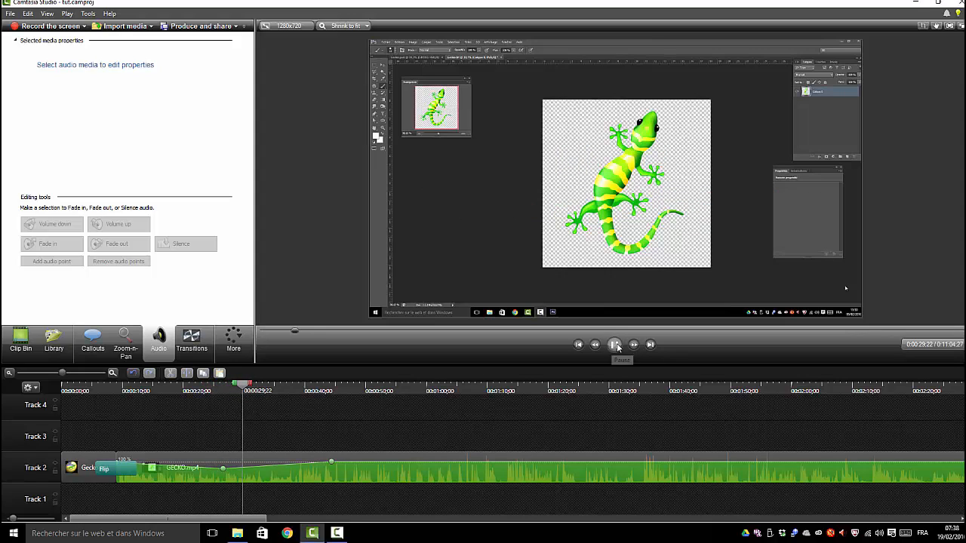
pyautogui.click(612, 345)
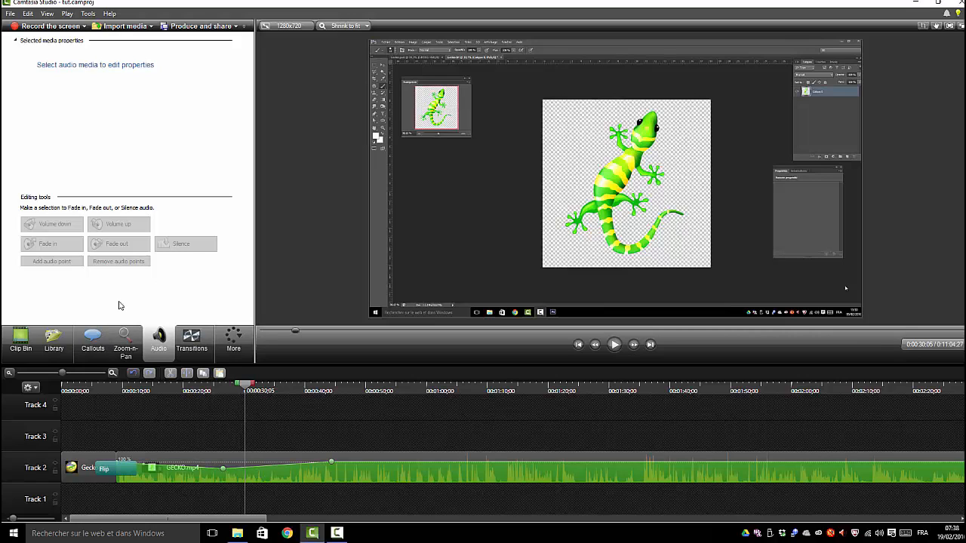
# Add an audio point to GECKO.mp4 at 0:00:30;05, lower it to about 52 %, and shift the audio points along the clip.
pyautogui.click(151, 469)
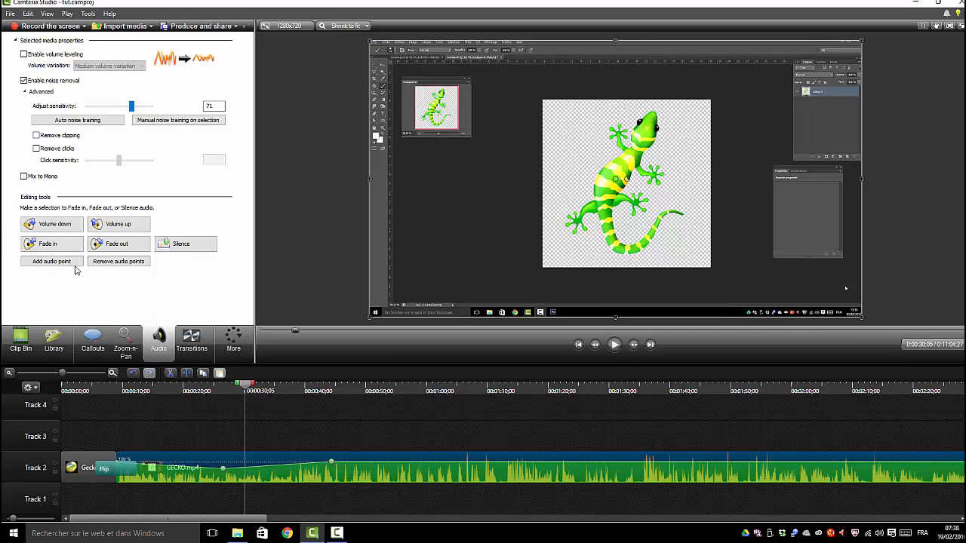
pyautogui.click(56, 262)
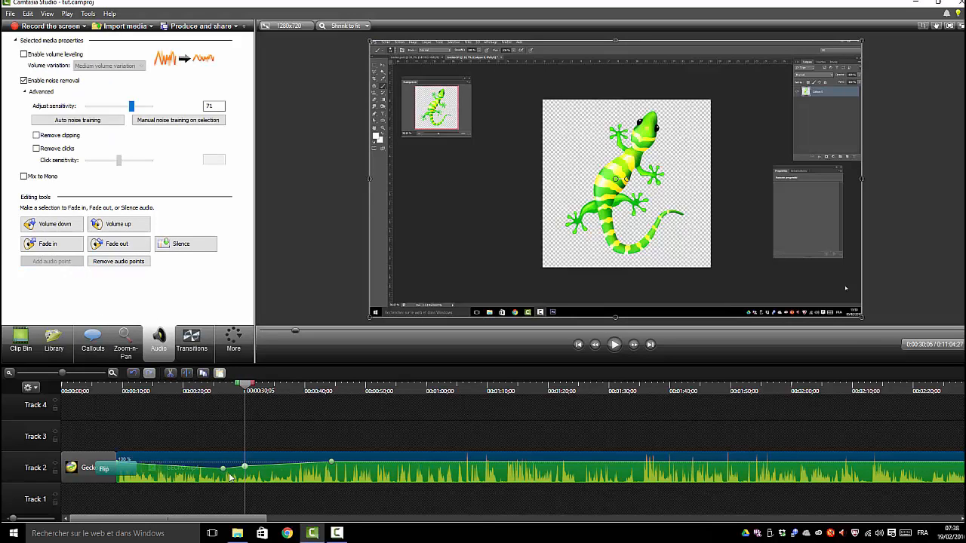
pyautogui.moveTo(253, 467); pyautogui.dragTo(257, 467)
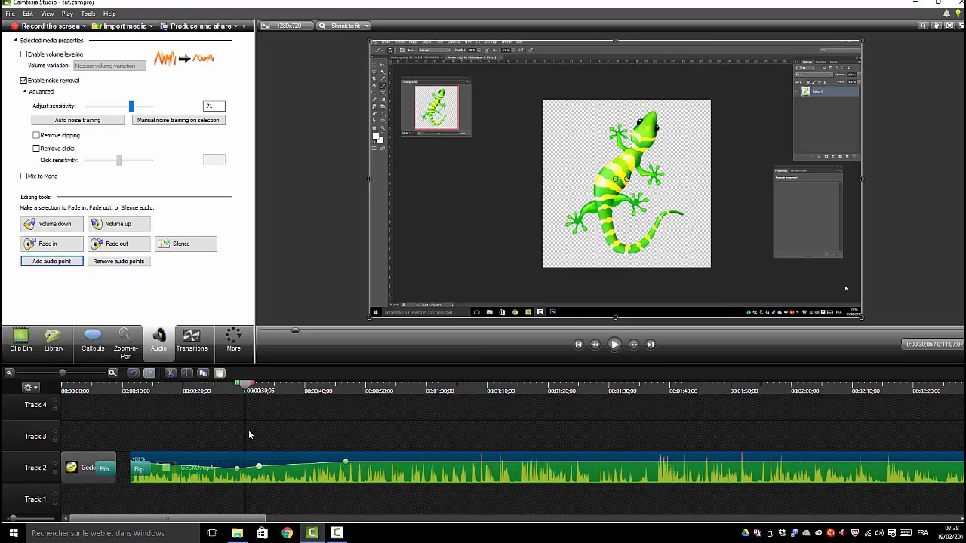
pyautogui.hotkey('ctrl', 'z')
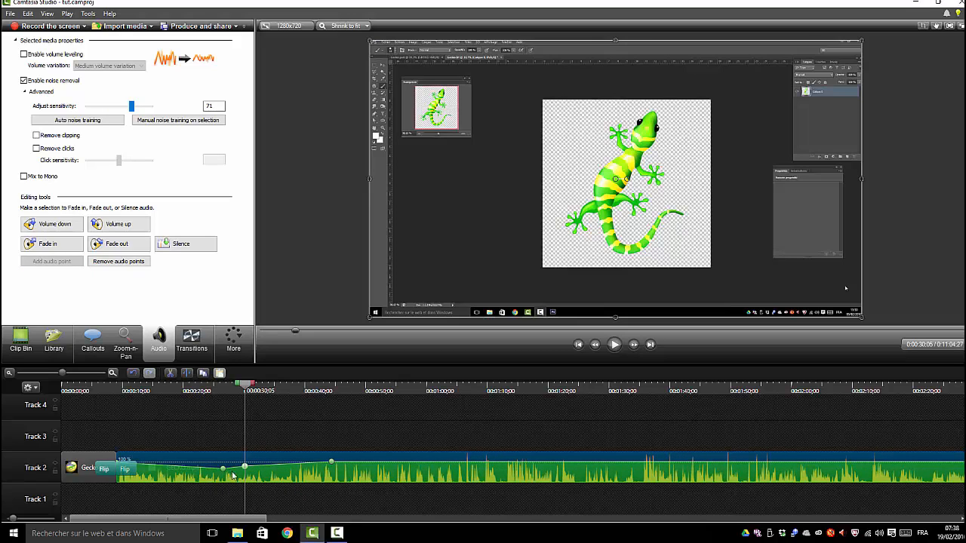
pyautogui.moveTo(246, 470); pyautogui.dragTo(274, 473)
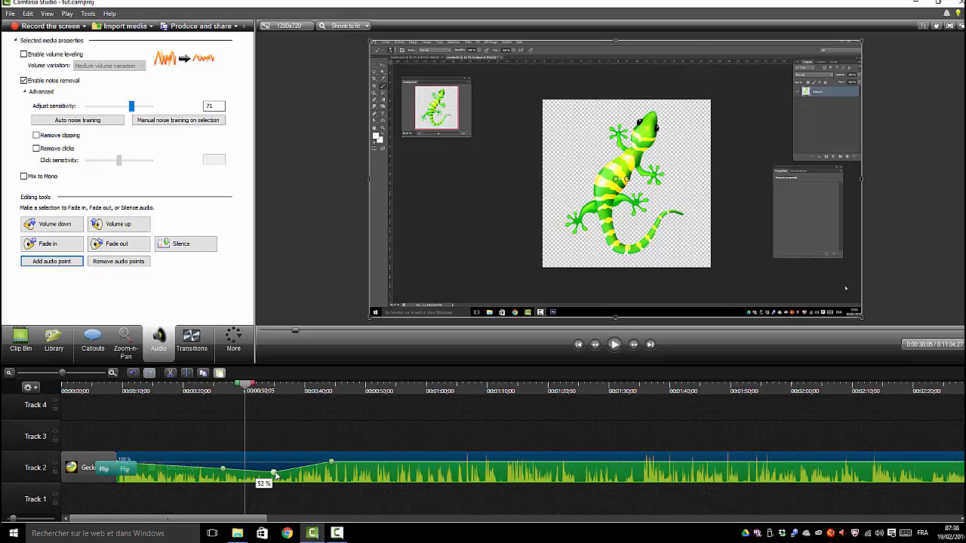
pyautogui.moveTo(333, 467); pyautogui.dragTo(217, 469)
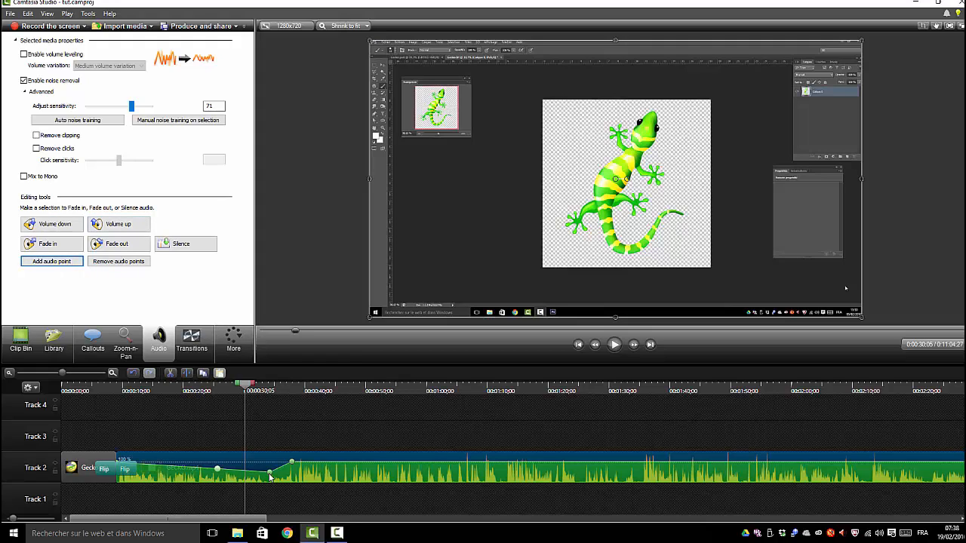
# Remove all audio points from the GECKO.mp4 clip.
pyautogui.click(111, 261)
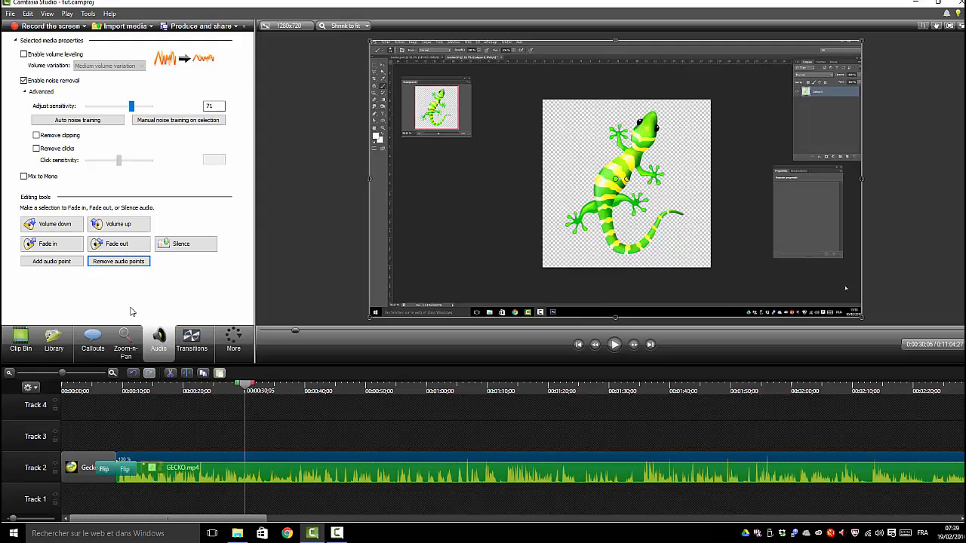
# Check the cursor effects options for the GECKO.mp4 clip and briefly play it from 0:00:30;05.
pyautogui.click(235, 338)
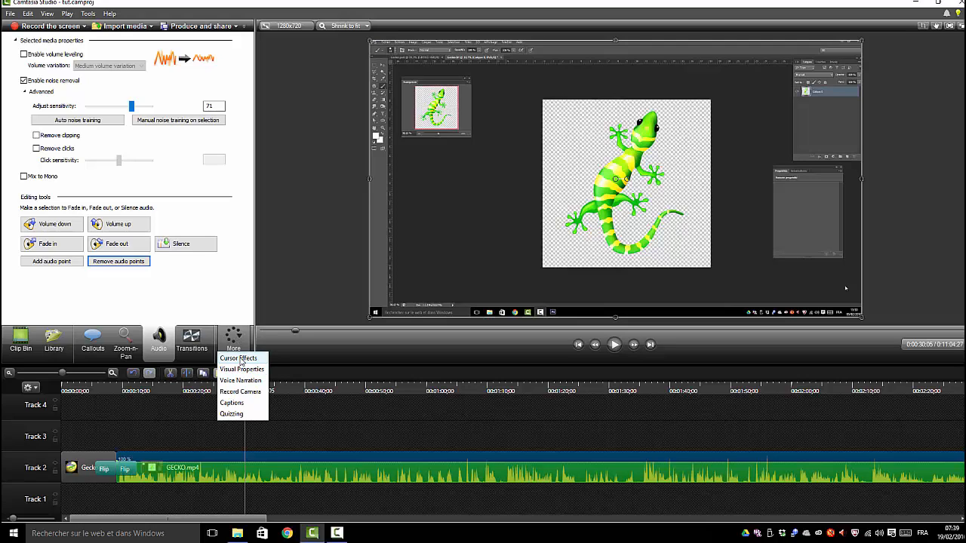
pyautogui.click(238, 358)
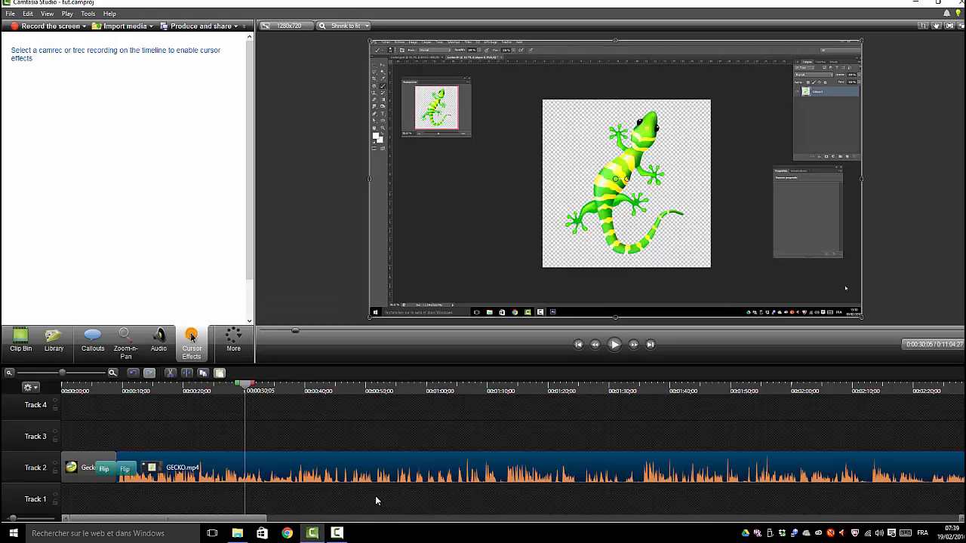
pyautogui.click(614, 345)
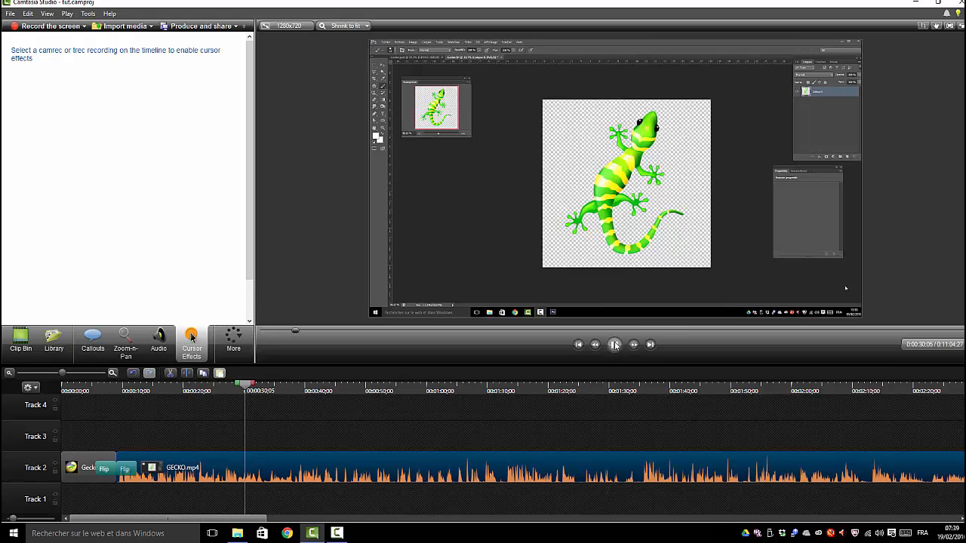
pyautogui.click(614, 344)
# Record a microphone voice narration from the beginning of the timeline and save it as the wave file start.
pyautogui.click(234, 337)
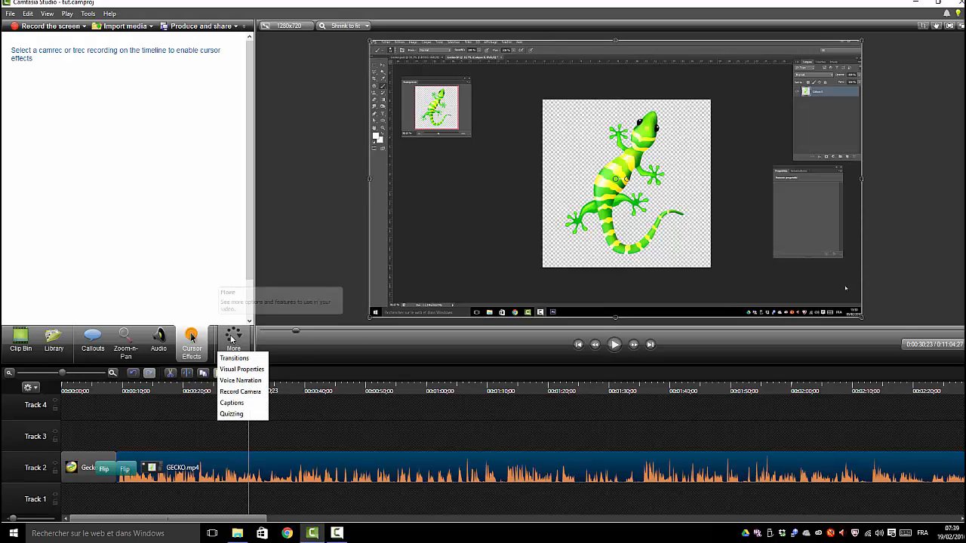
pyautogui.click(240, 381)
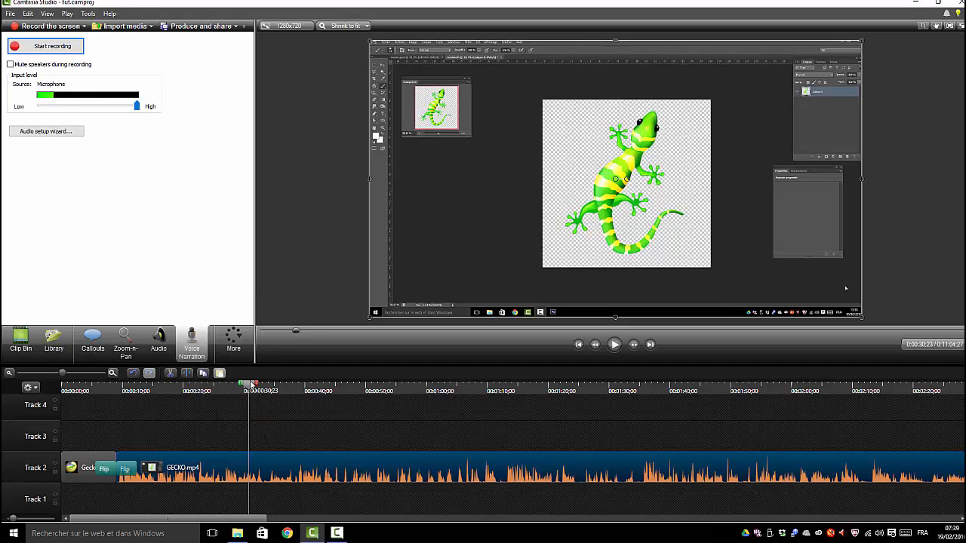
pyautogui.moveTo(249, 384); pyautogui.dragTo(24, 410)
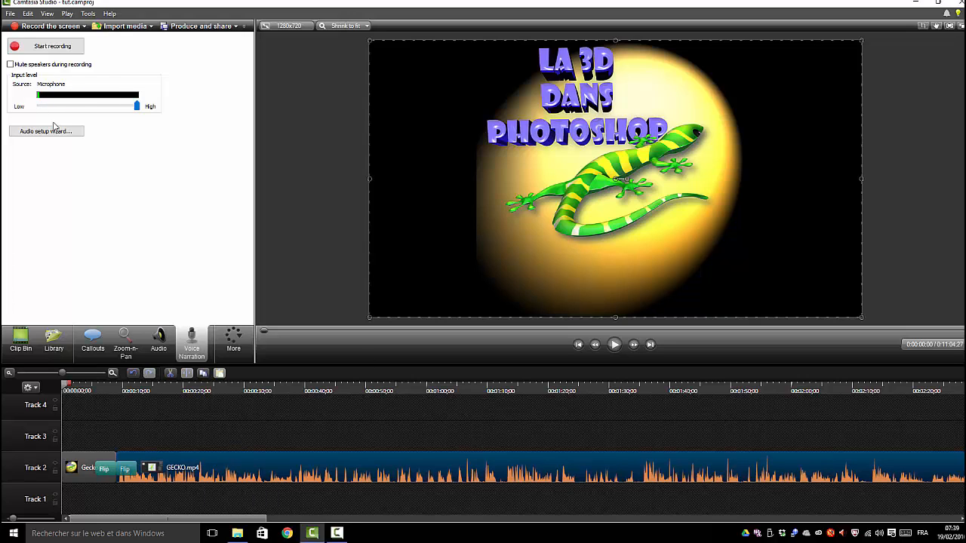
pyautogui.click(48, 48)
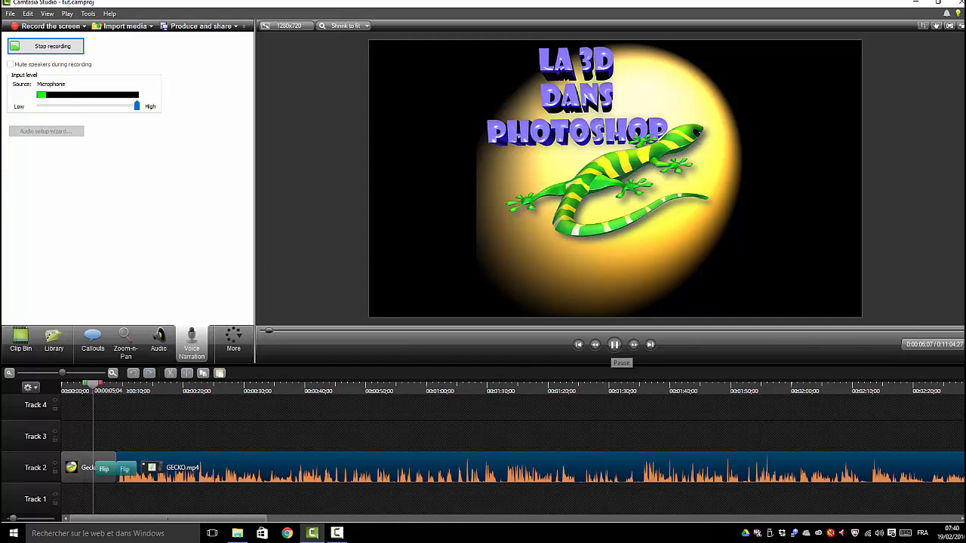
pyautogui.click(45, 49)
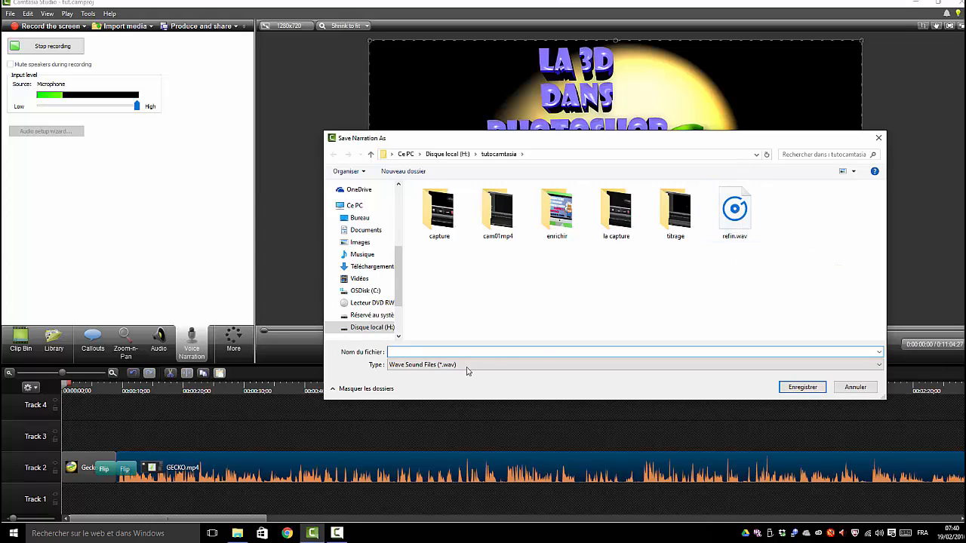
pyautogui.write('ste')
pyautogui.press('Return')
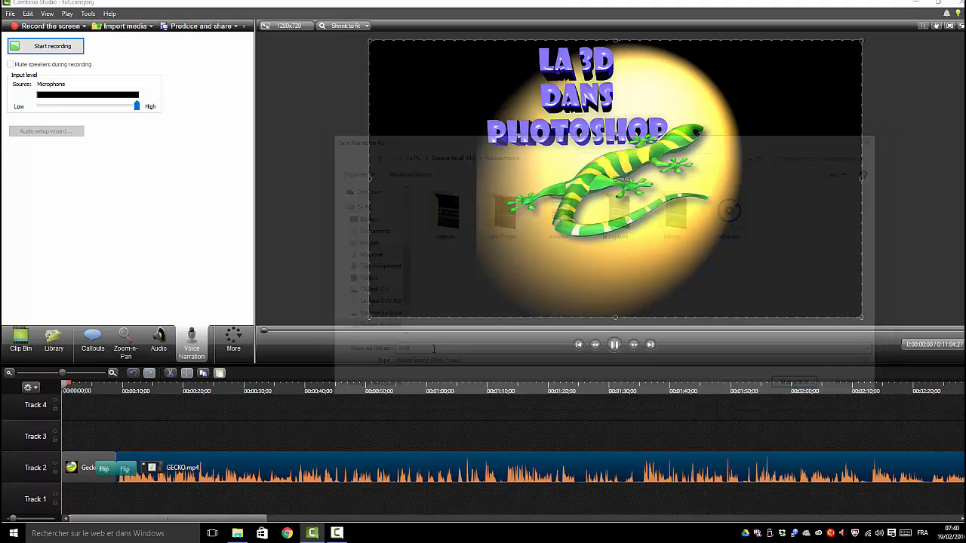
# Check the project's media for start.wav and move its clip from Track 5 to the beginning of Track 1.
pyautogui.click(21, 341)
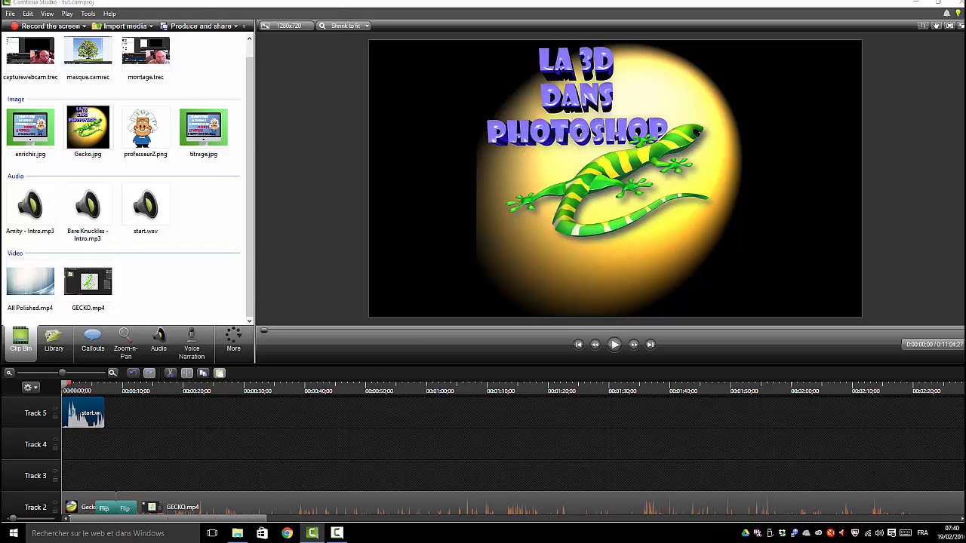
pyautogui.scroll(1, 793, 492)
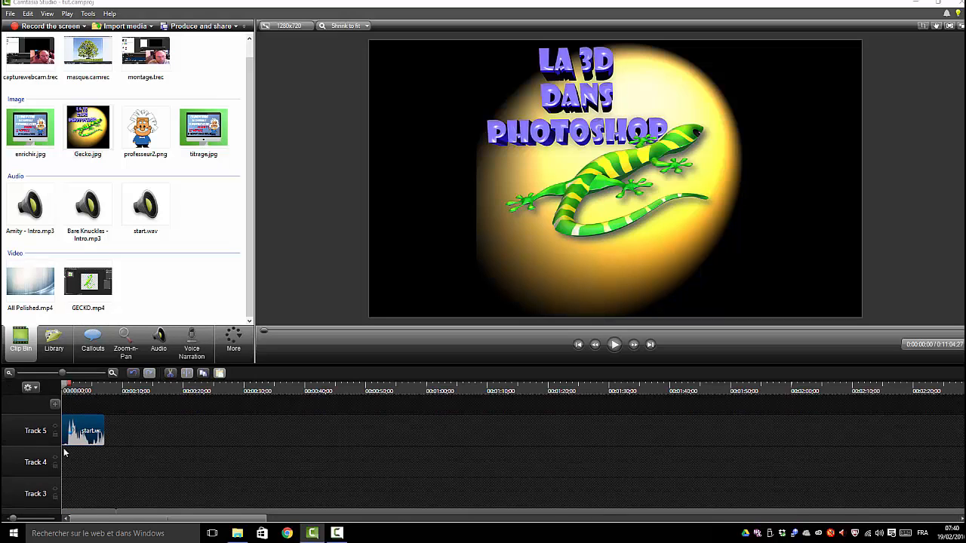
pyautogui.moveTo(83, 431); pyautogui.dragTo(66, 517)
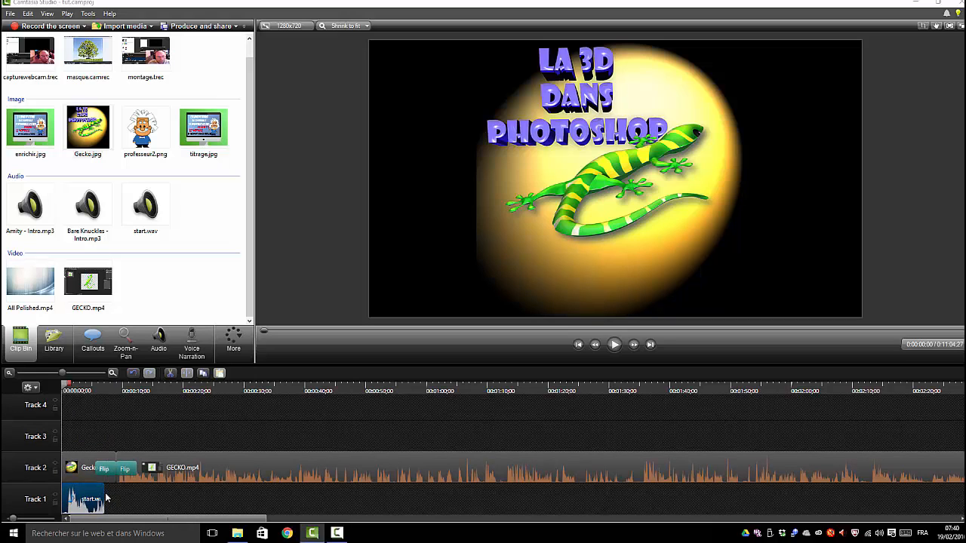
# Play the timeline from the beginning to check the recorded narration over the opening image and Flip transition.
pyautogui.click(615, 346)
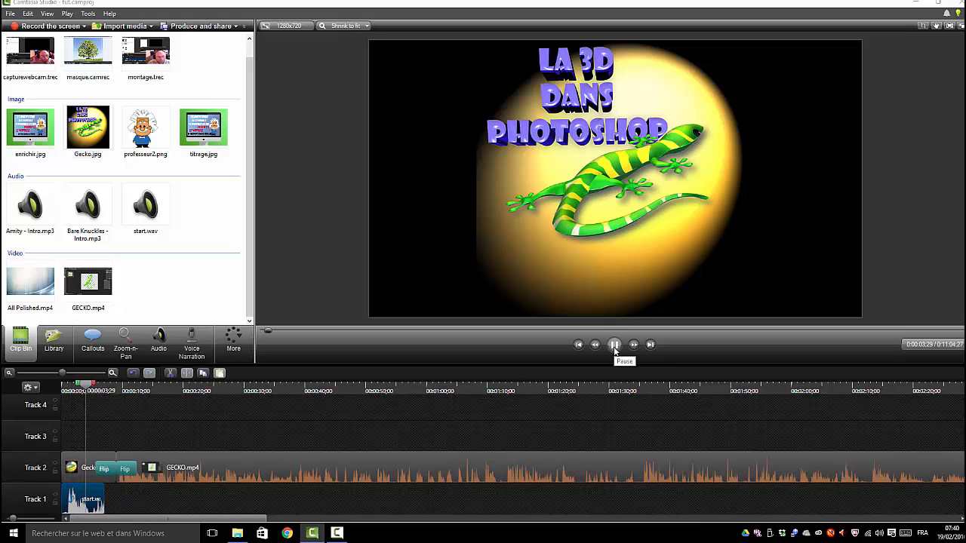
pyautogui.click(615, 345)
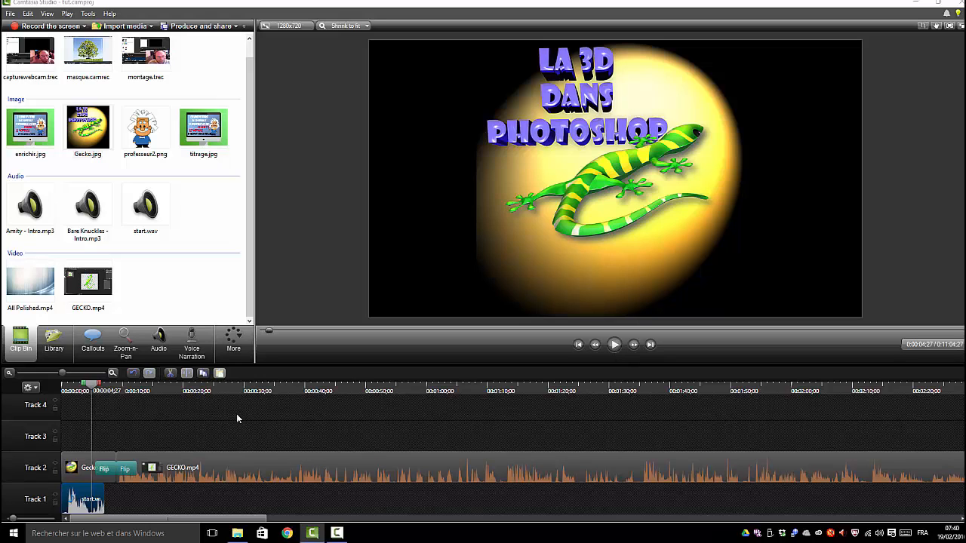
pyautogui.click(614, 344)
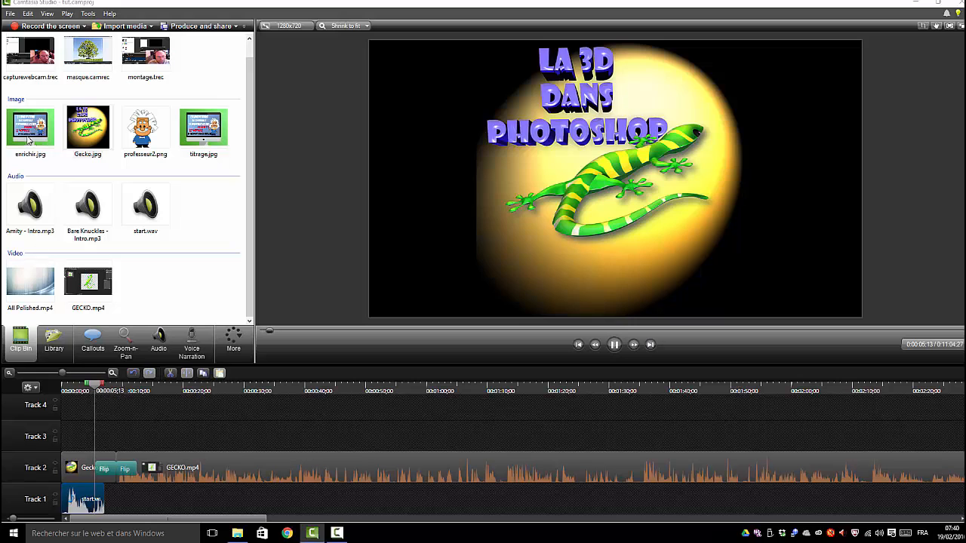
pyautogui.click(191, 343)
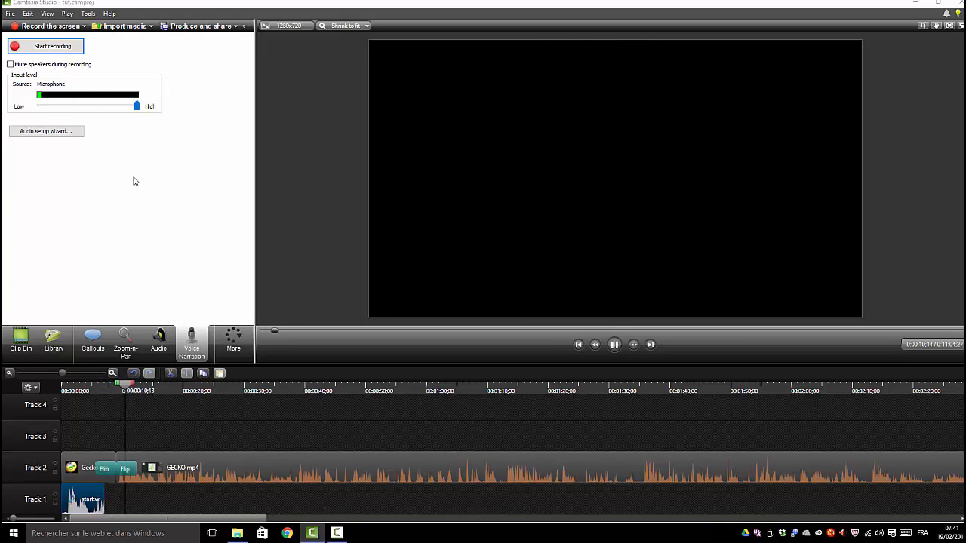
pyautogui.click(614, 344)
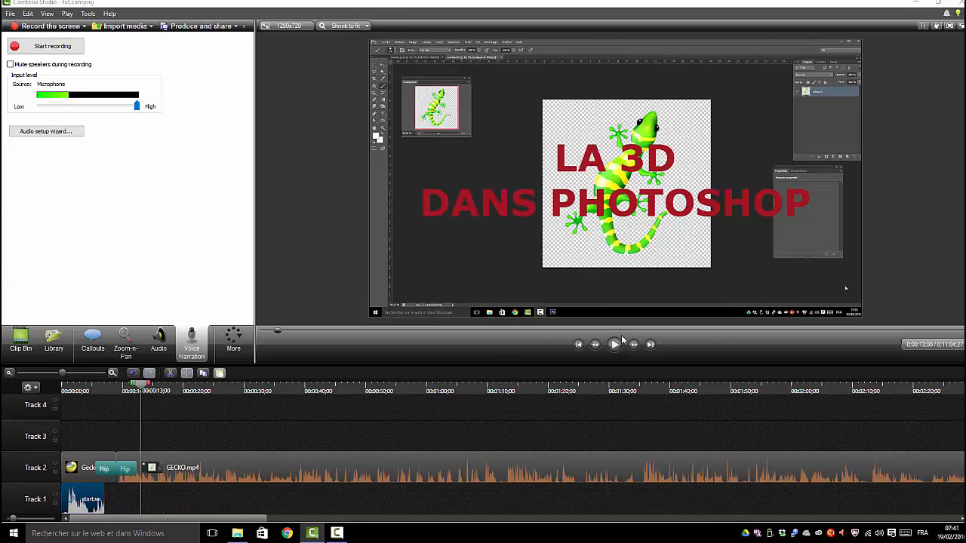